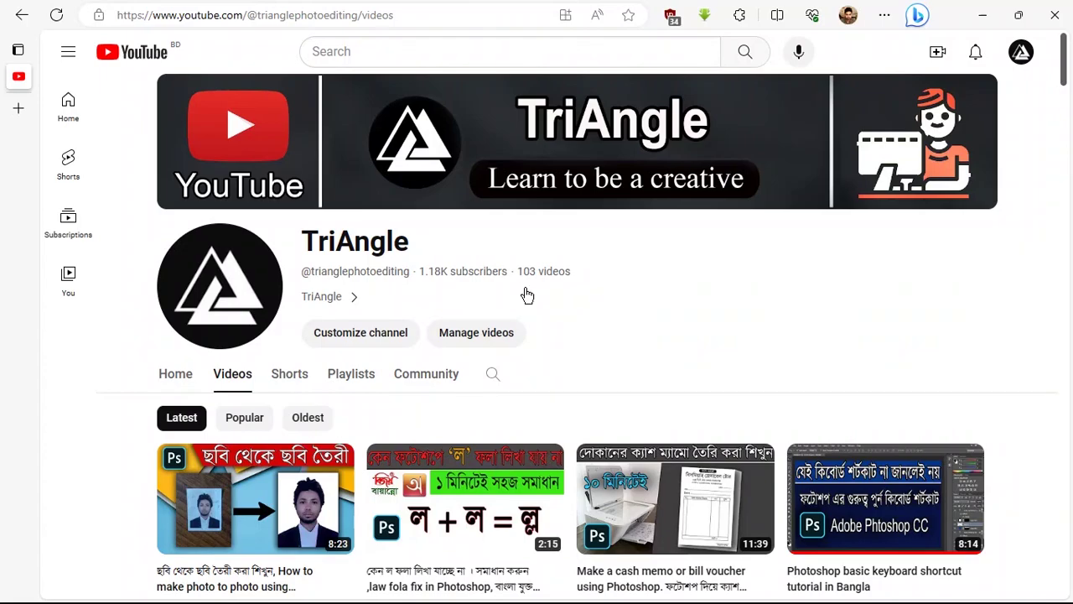
Step: Browse the TriAngle channel's list of uploaded videos down to the oldest ones and back up
{"action": "scroll", "coordinate": [998, 276], "scroll_direction": "down", "scroll_amount": 2}
{"action": "scroll", "coordinate": [998, 275], "scroll_direction": "down", "scroll_amount": 20}
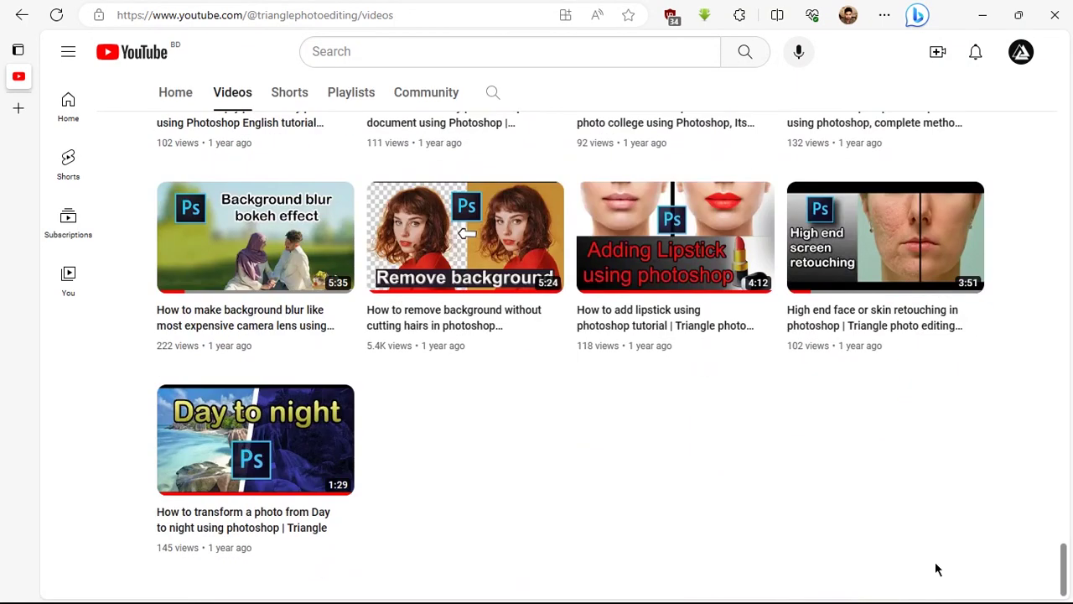
{"action": "scroll", "coordinate": [1030, 515], "scroll_direction": "up", "scroll_amount": 1}
{"action": "scroll", "coordinate": [1029, 520], "scroll_direction": "up", "scroll_amount": 5}
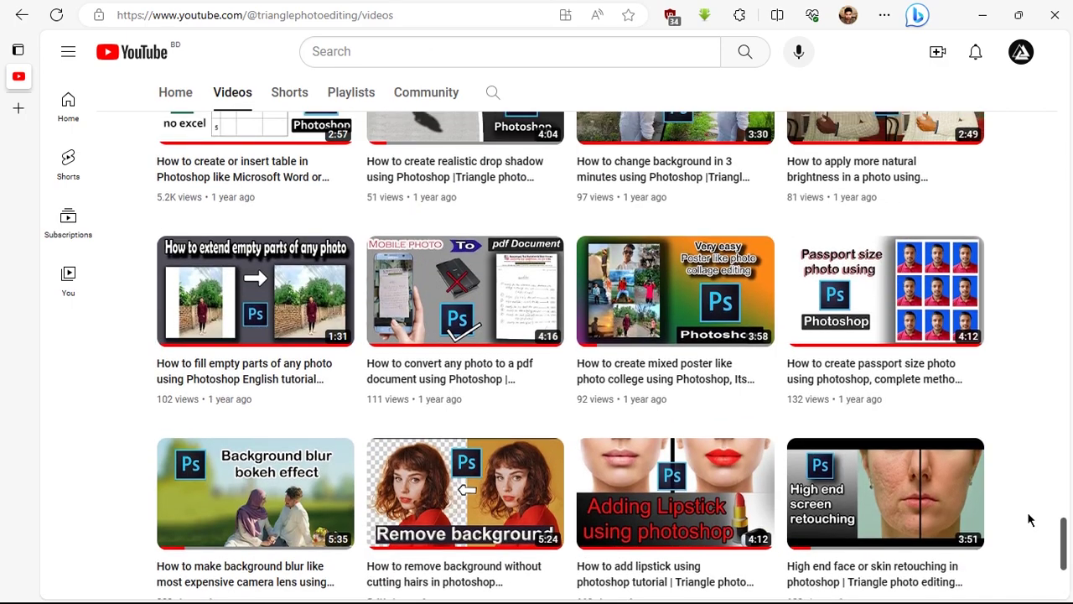
{"action": "scroll", "coordinate": [1029, 520], "scroll_direction": "up", "scroll_amount": 2}
{"action": "scroll", "coordinate": [1029, 520], "scroll_direction": "up", "scroll_amount": 2}
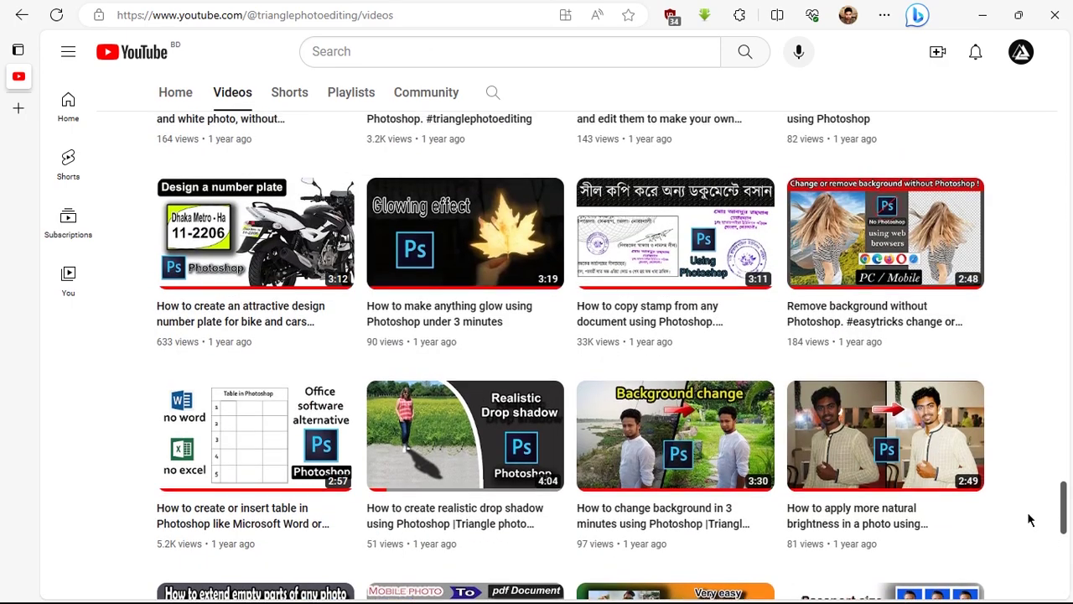
{"action": "scroll", "coordinate": [1029, 520], "scroll_direction": "up", "scroll_amount": 2}
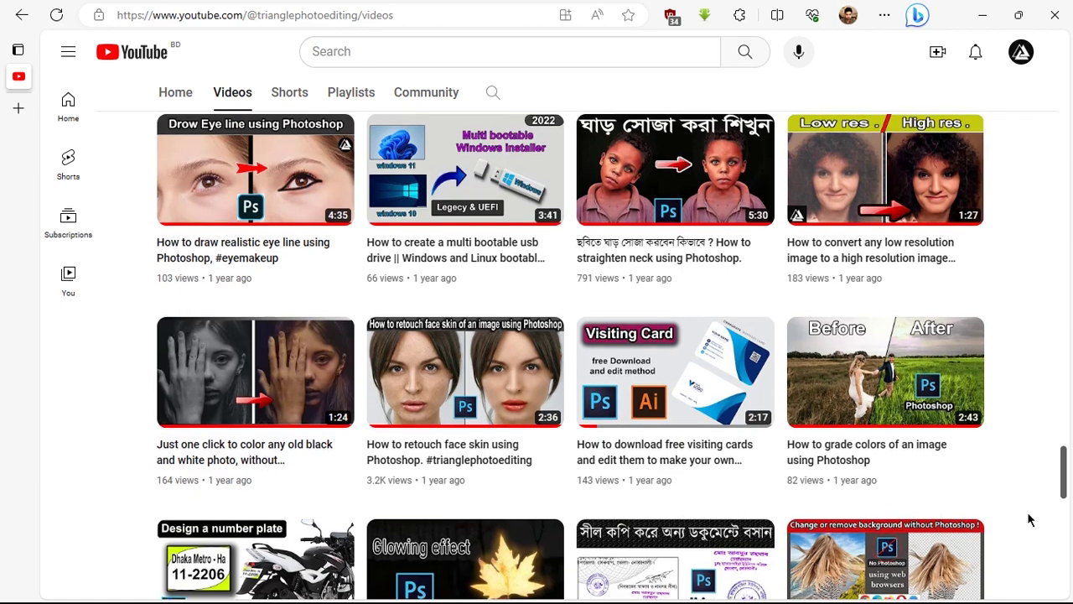
{"action": "scroll", "coordinate": [1030, 519], "scroll_direction": "up", "scroll_amount": 1}
{"action": "scroll", "coordinate": [1029, 519], "scroll_direction": "up", "scroll_amount": 3}
{"action": "scroll", "coordinate": [1030, 520], "scroll_direction": "up", "scroll_amount": 6}
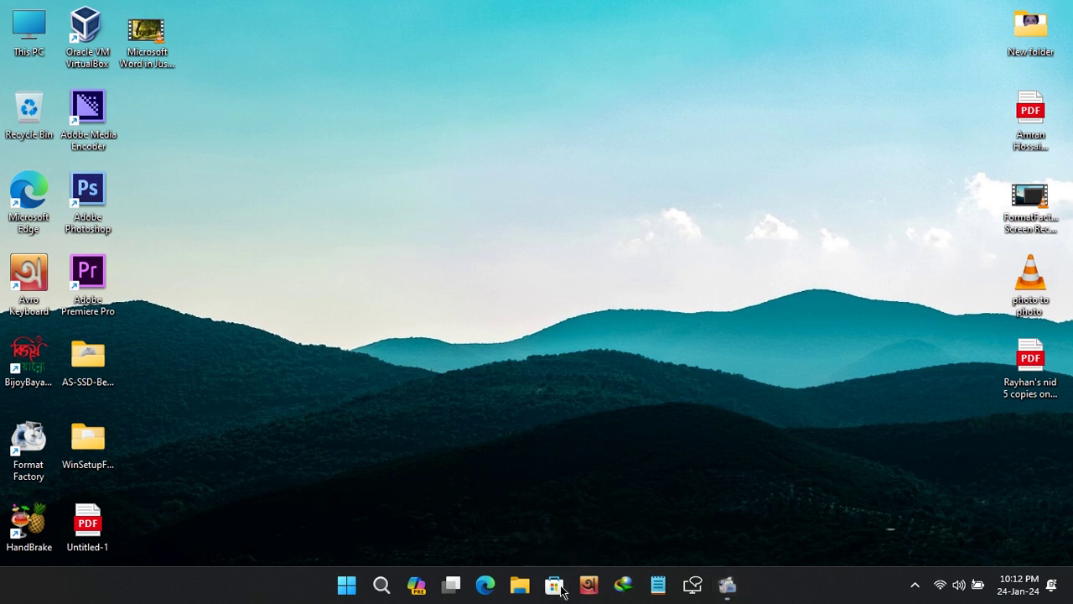
Step: Find the Any Text to Voice app page in Microsoft Store, view it, and close the store
{"action": "left_click", "coordinate": [554, 585]}
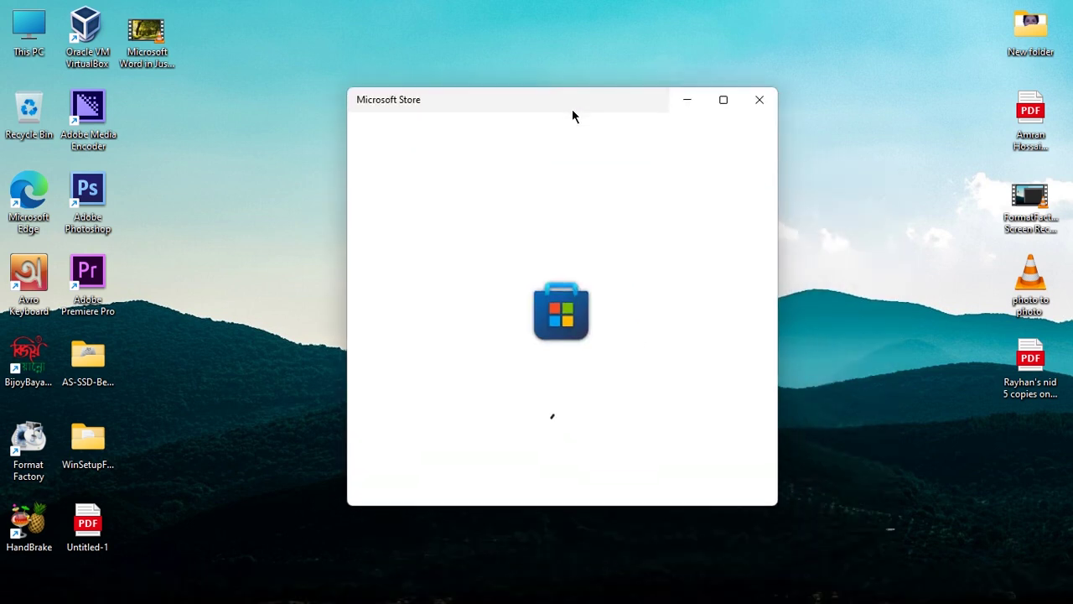
{"action": "left_click", "coordinate": [529, 45]}
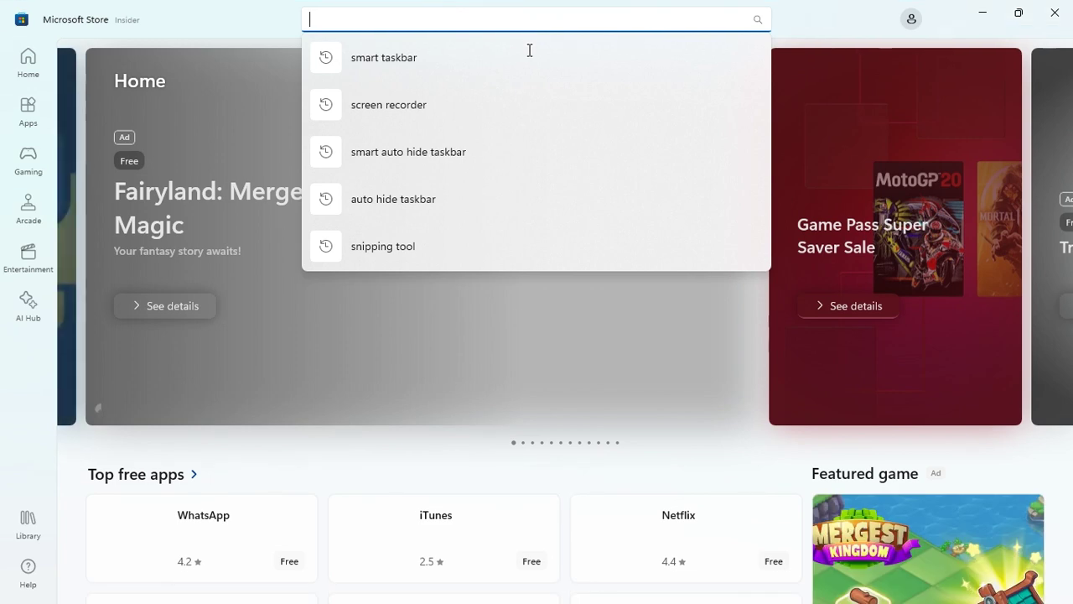
{"action": "type", "text": "any text t"}
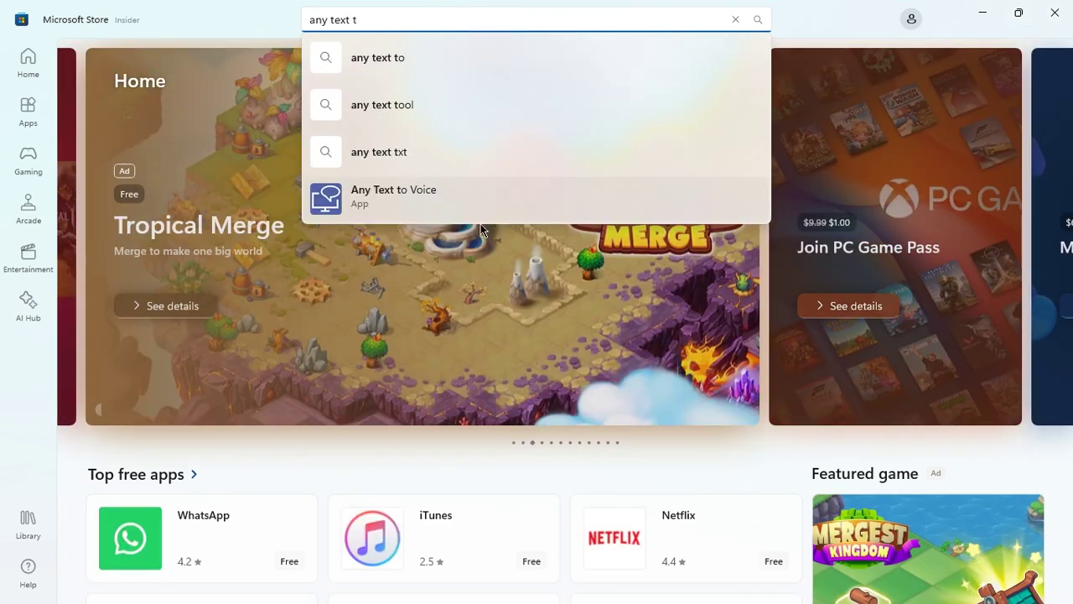
{"action": "left_click", "coordinate": [396, 202]}
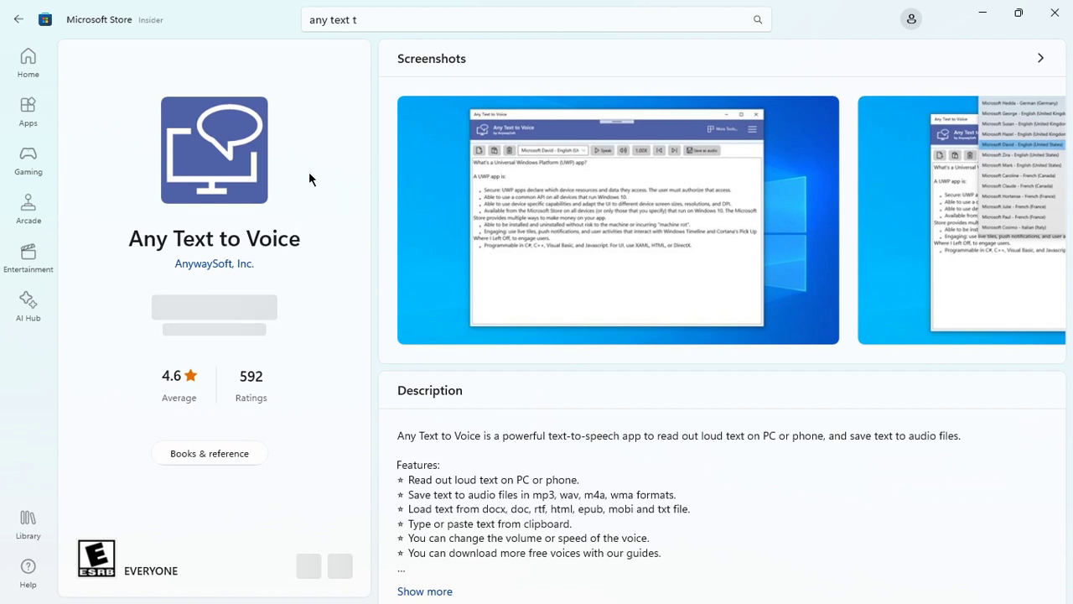
{"action": "left_click", "coordinate": [1018, 13]}
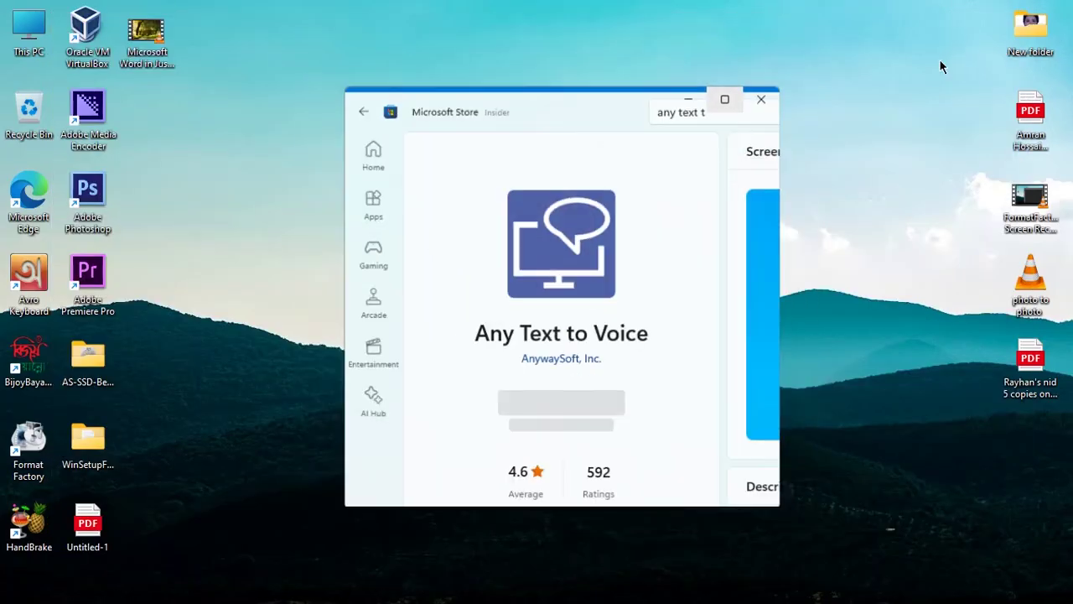
{"action": "left_click", "coordinate": [760, 103]}
Step: Locate Any Text to Voice in the list of all installed apps and launch it
{"action": "left_click", "coordinate": [346, 585]}
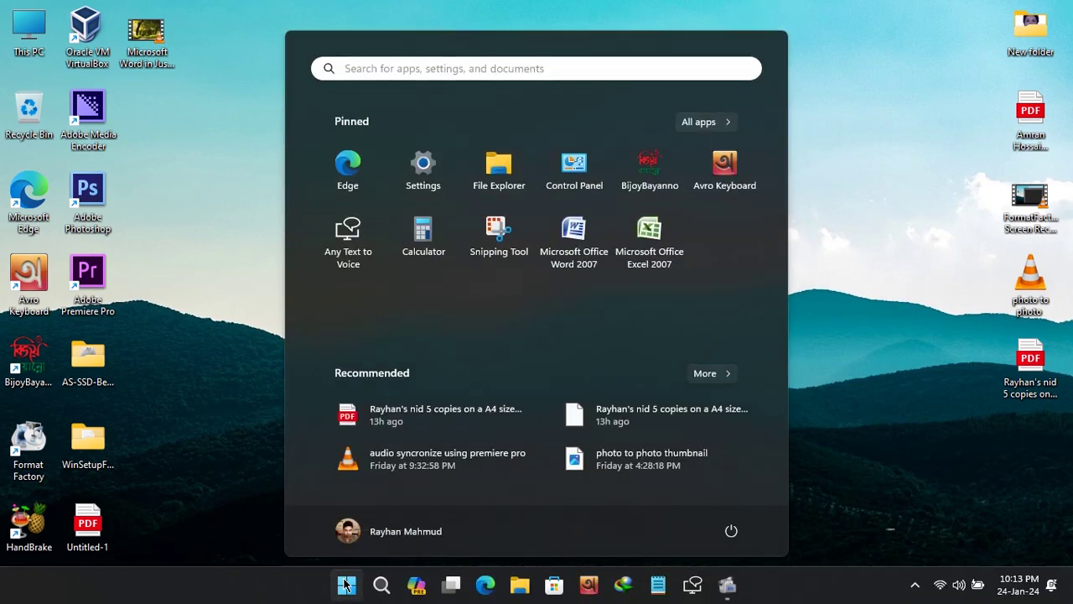
{"action": "left_click", "coordinate": [700, 121]}
{"action": "scroll", "coordinate": [608, 184], "scroll_direction": "down", "scroll_amount": 3}
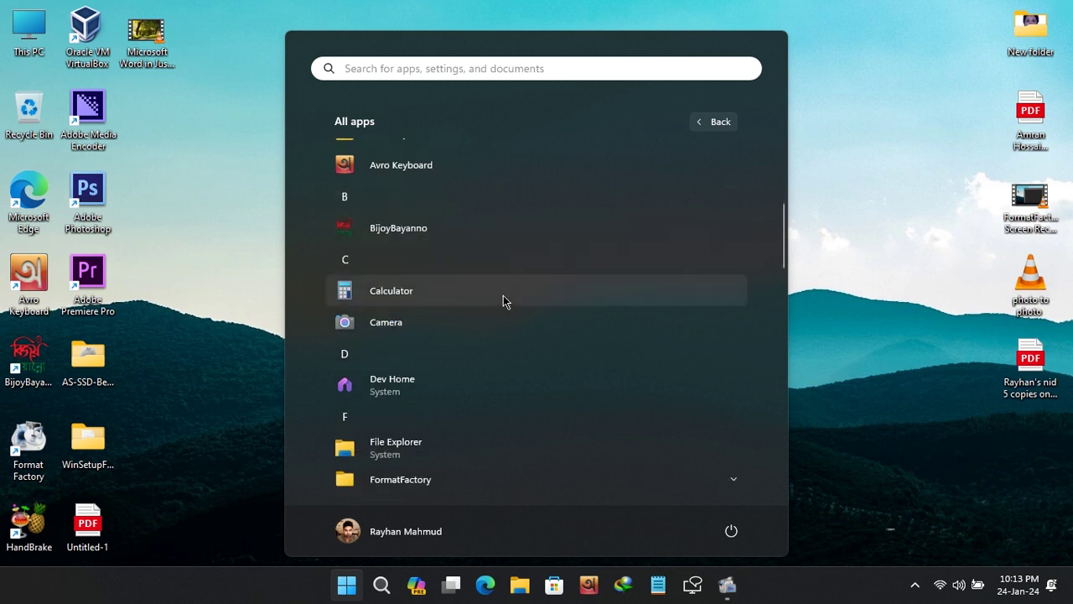
{"action": "scroll", "coordinate": [503, 301], "scroll_direction": "up", "scroll_amount": 3}
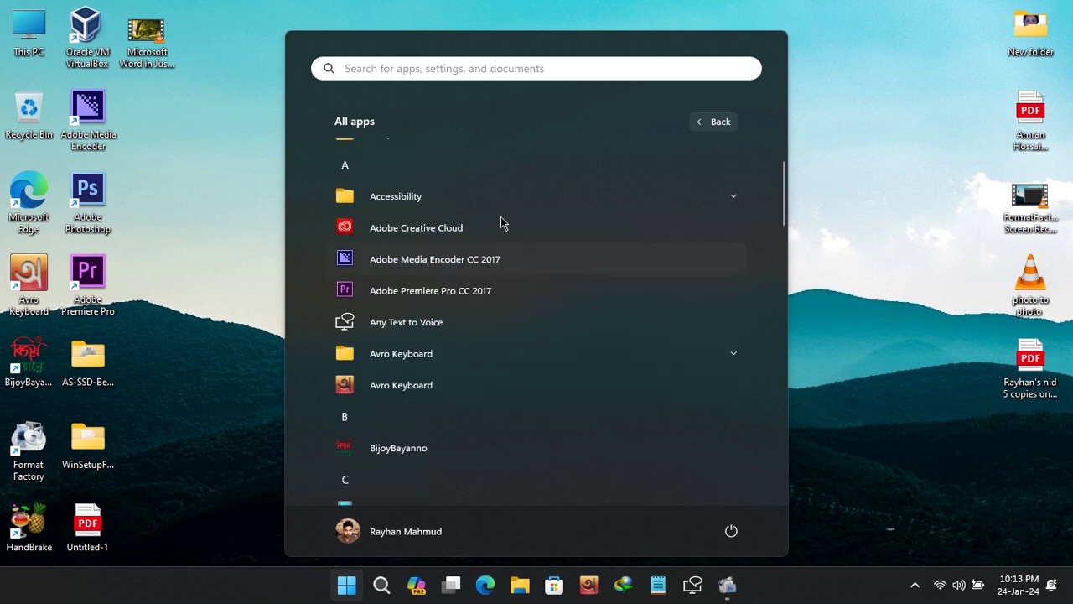
{"action": "right_click", "coordinate": [437, 327]}
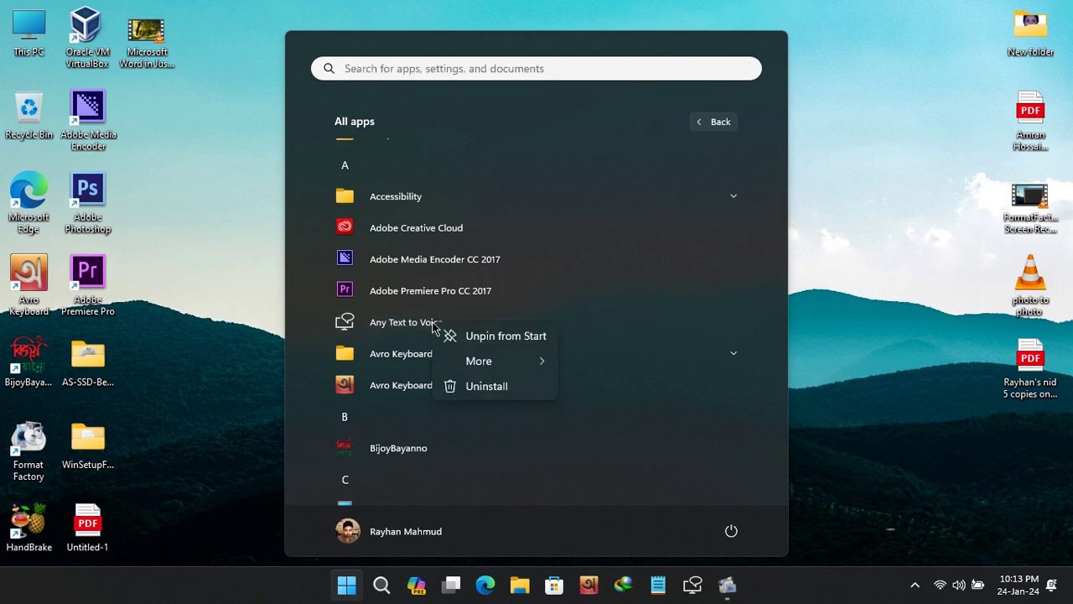
{"action": "left_click", "coordinate": [695, 589]}
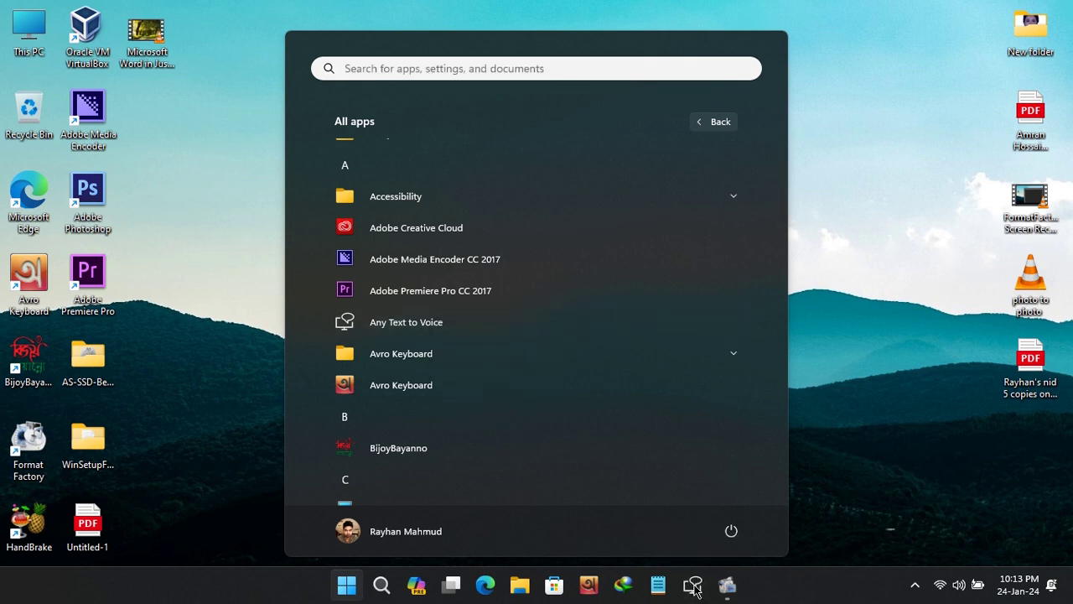
{"action": "left_click", "coordinate": [695, 590]}
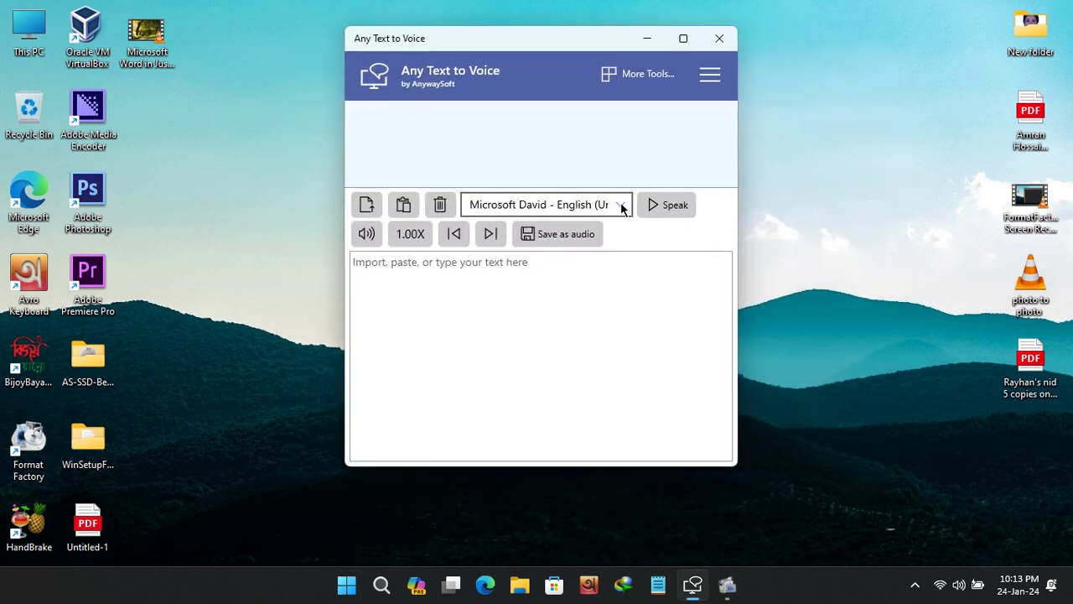
Step: Check the available voices and enter the text "hello human bodies welcome back to a new video"
{"action": "left_click", "coordinate": [623, 206]}
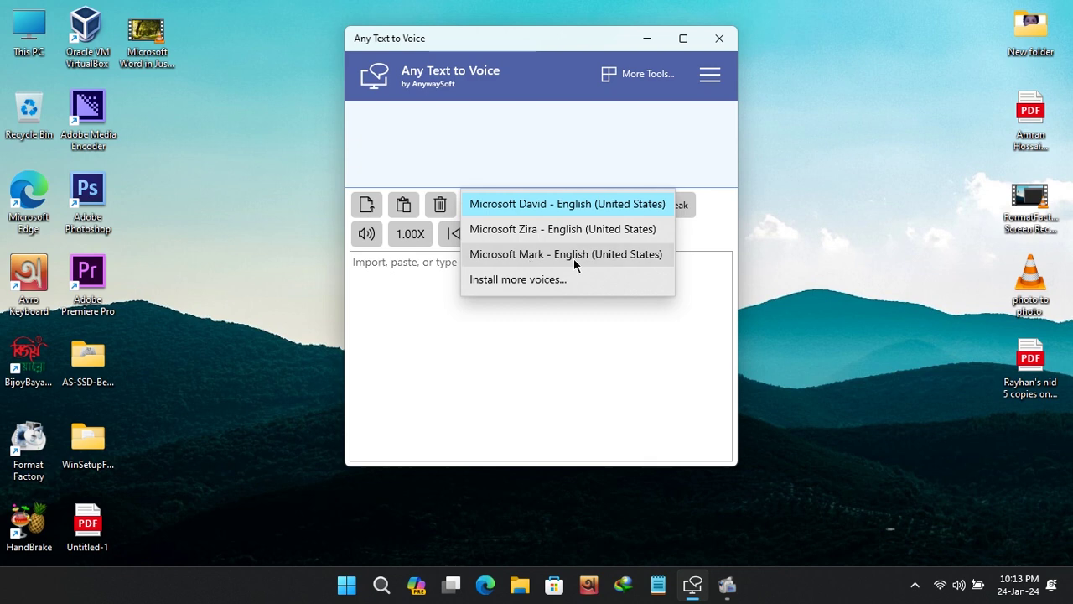
{"action": "left_click", "coordinate": [374, 264]}
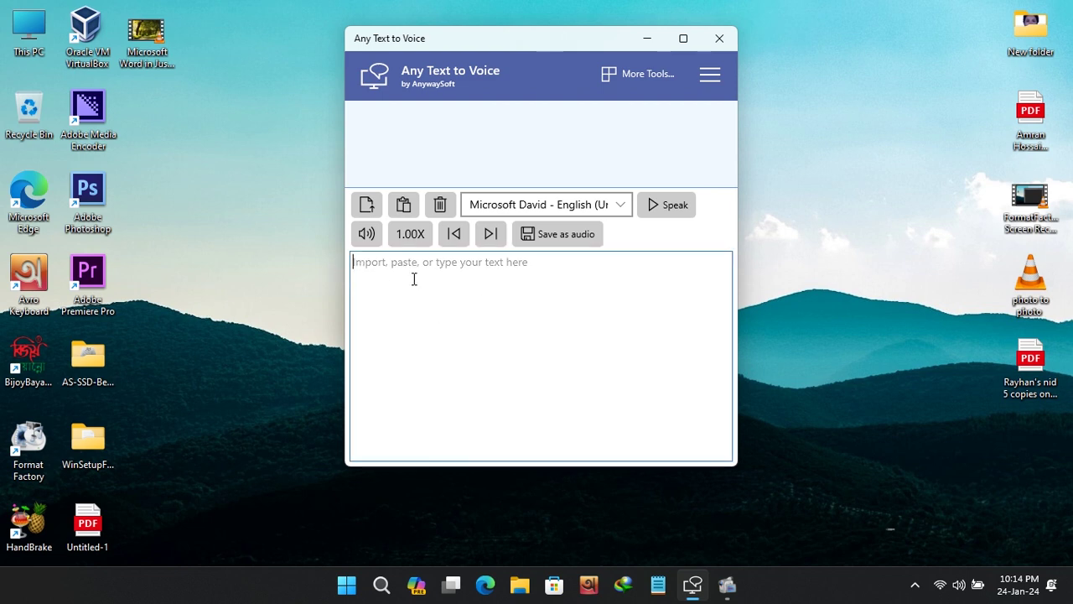
{"action": "type", "text": "hello human bodies welco"}
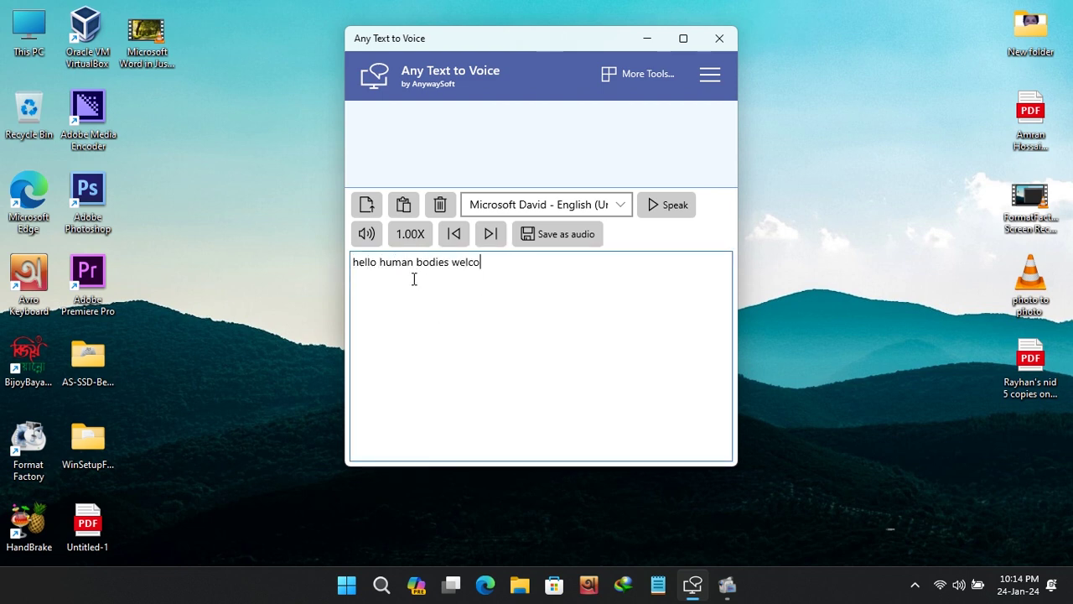
{"action": "type", "text": "me back to a new video."}
Step: Break the text into two lines after "hello human bodies," and end the second line with a comma
{"action": "key", "text": "ctrl+Left"}
{"action": "key", "text": "ctrl+Left"}
{"action": "key", "text": "ctrl+Left"}
{"action": "key", "text": "ctrl+Left"}
{"action": "key", "text": "ctrl+Left"}
{"action": "key", "text": "ctrl+Left"}
{"action": "key", "text": "ctrl+Left"}
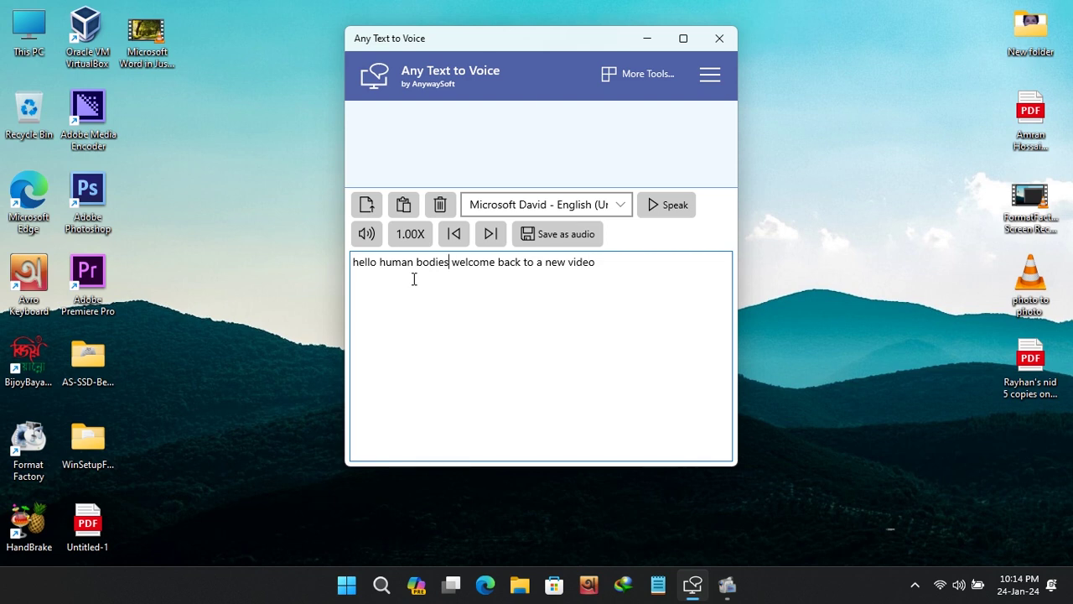
{"action": "key", "text": "BackSpace"}
{"action": "type", "text": ","}
{"action": "key", "text": "Return"}
{"action": "key", "text": "End"}
{"action": "key", "text": "BackSpace"}
{"action": "type", "text": ","}
Step: Add a third line of text reading "this video is about text to speach"
{"action": "key", "text": "Return"}
{"action": "type", "text": "this video is ab"}
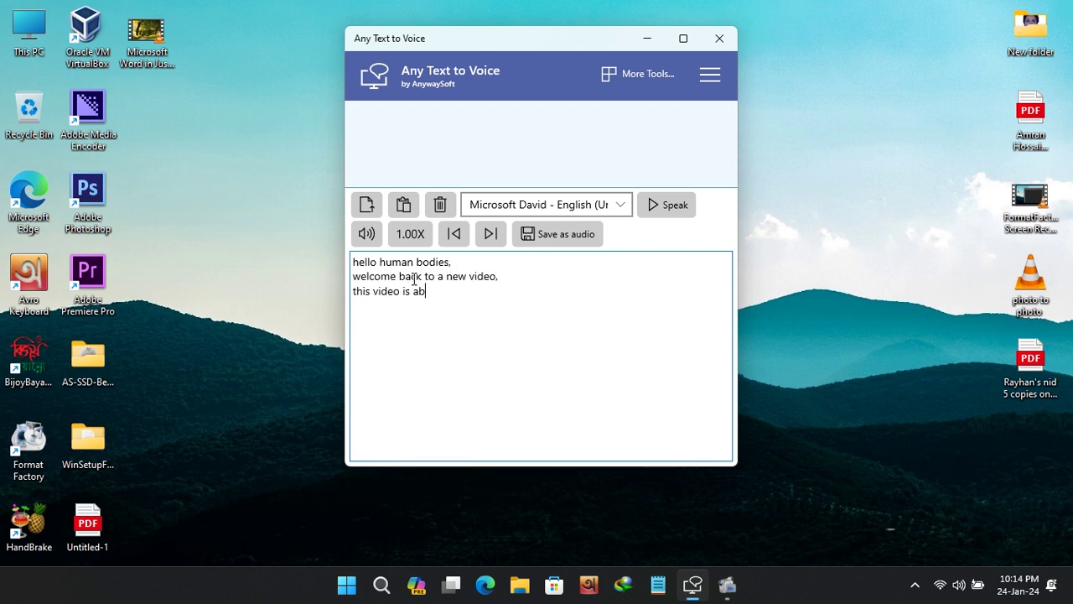
{"action": "type", "text": "out text to speach"}
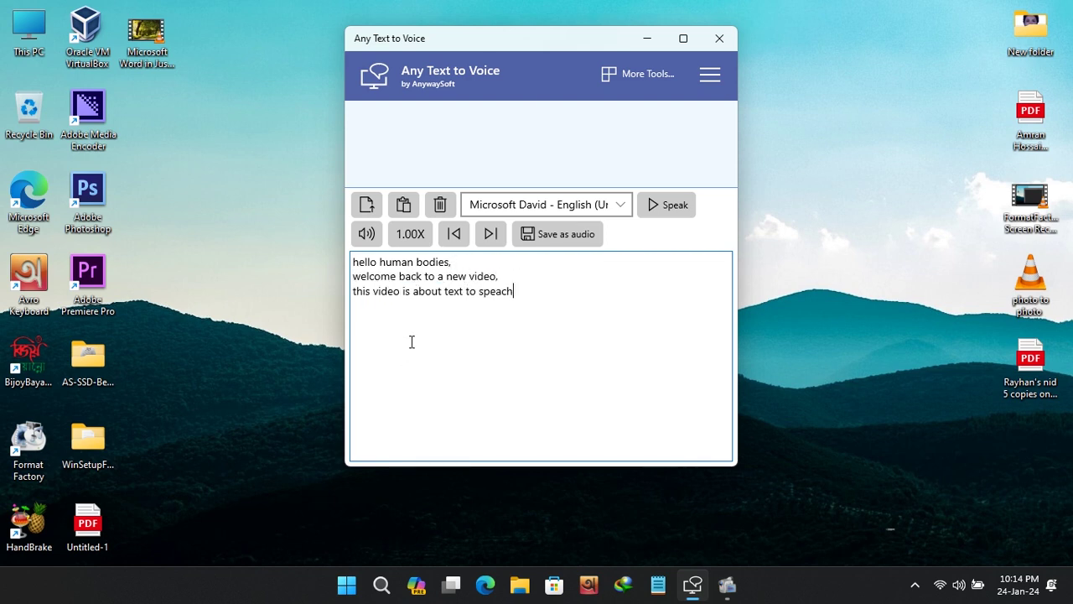
{"action": "key", "text": "F5"}
{"action": "left_click", "coordinate": [517, 291]}
Step: Switch the voice to Microsoft Zira - English (United States) and have the text read aloud
{"action": "left_click", "coordinate": [620, 205]}
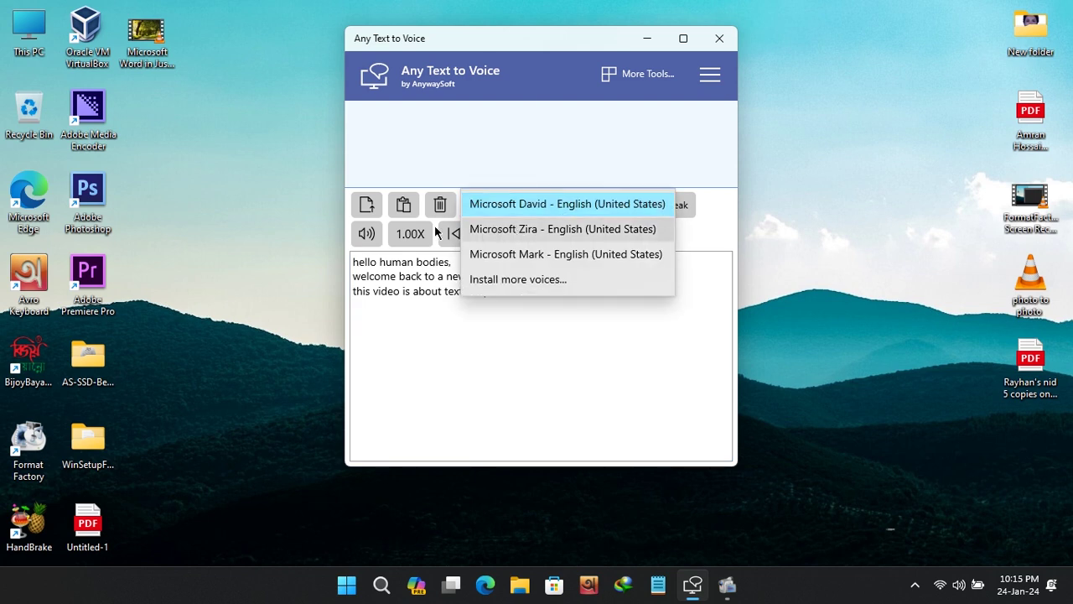
{"action": "left_click", "coordinate": [584, 229]}
{"action": "left_click", "coordinate": [667, 204]}
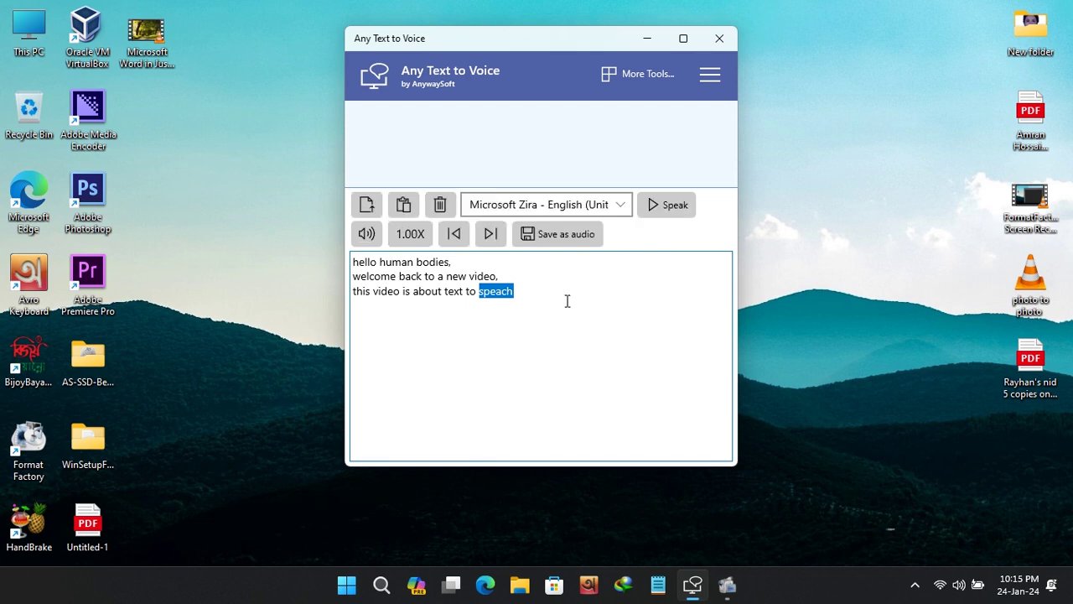
Step: Switch the voice to Microsoft Mark - English (United States) and have the text read aloud
{"action": "left_click", "coordinate": [618, 204]}
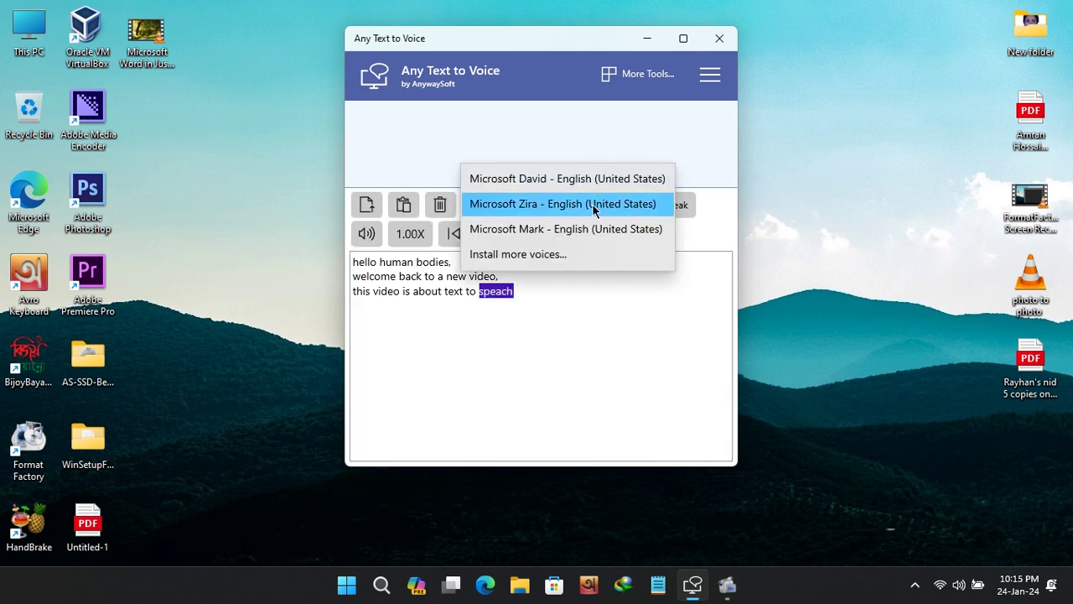
{"action": "left_click", "coordinate": [598, 229]}
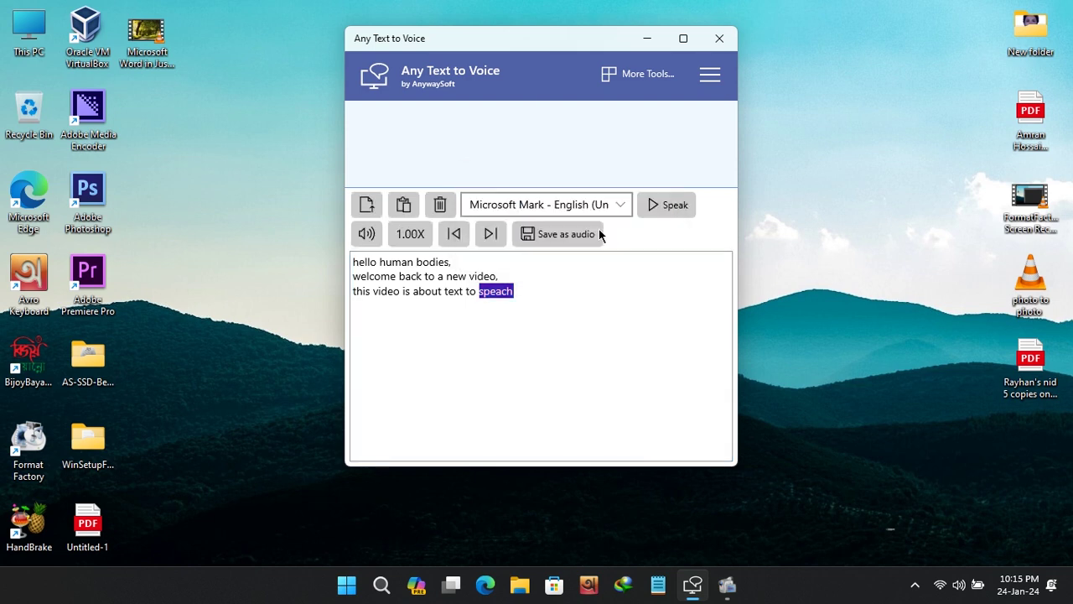
{"action": "left_click", "coordinate": [656, 204]}
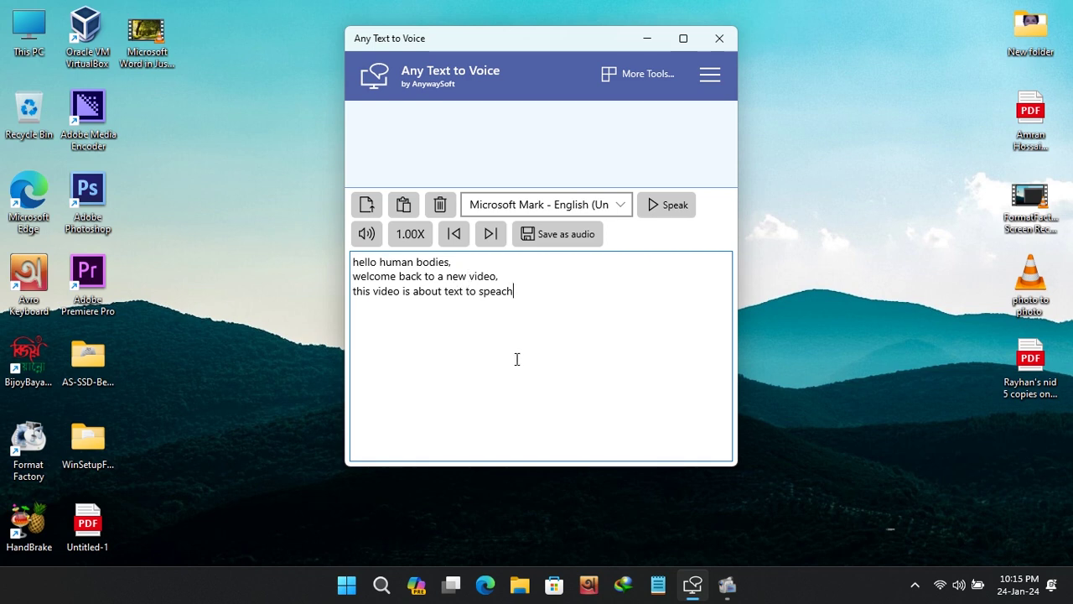
Step: Start saving the speech as an audio file and set the file type to wav
{"action": "left_click", "coordinate": [570, 242]}
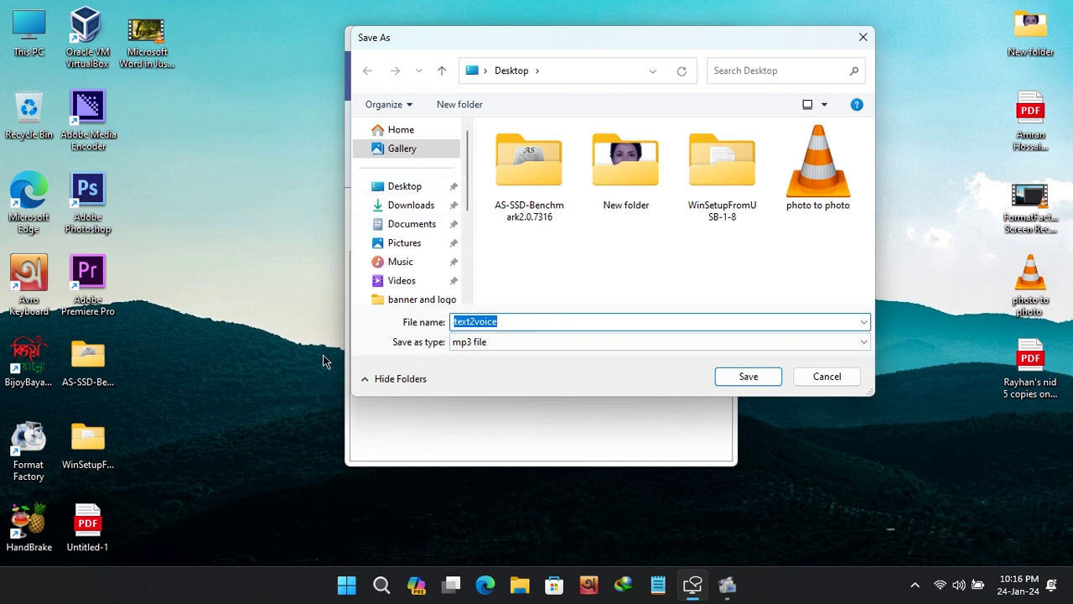
{"action": "left_click", "coordinate": [514, 344]}
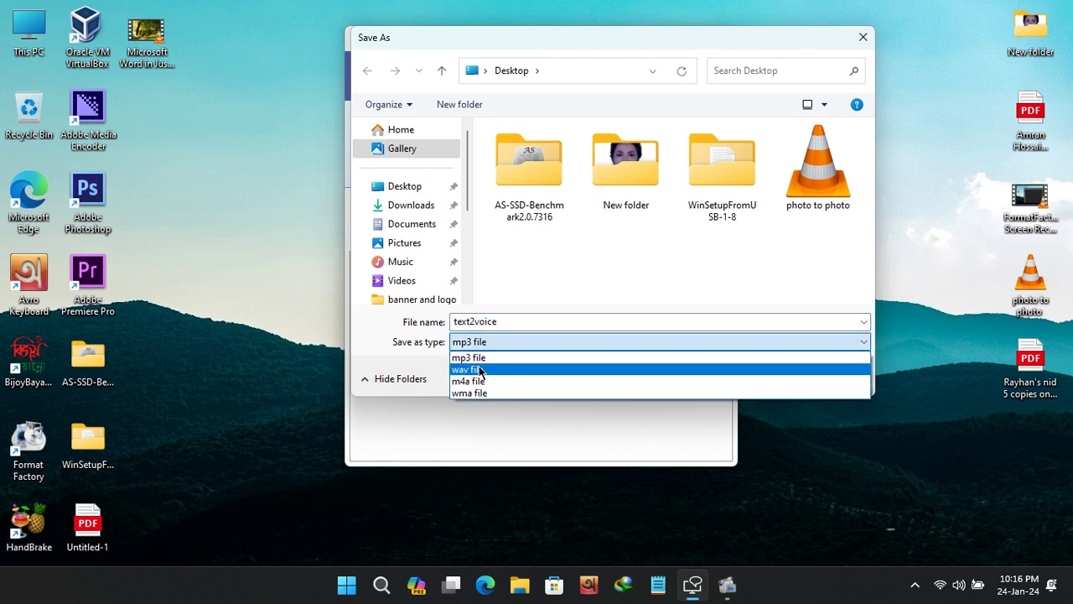
{"action": "left_click", "coordinate": [488, 369]}
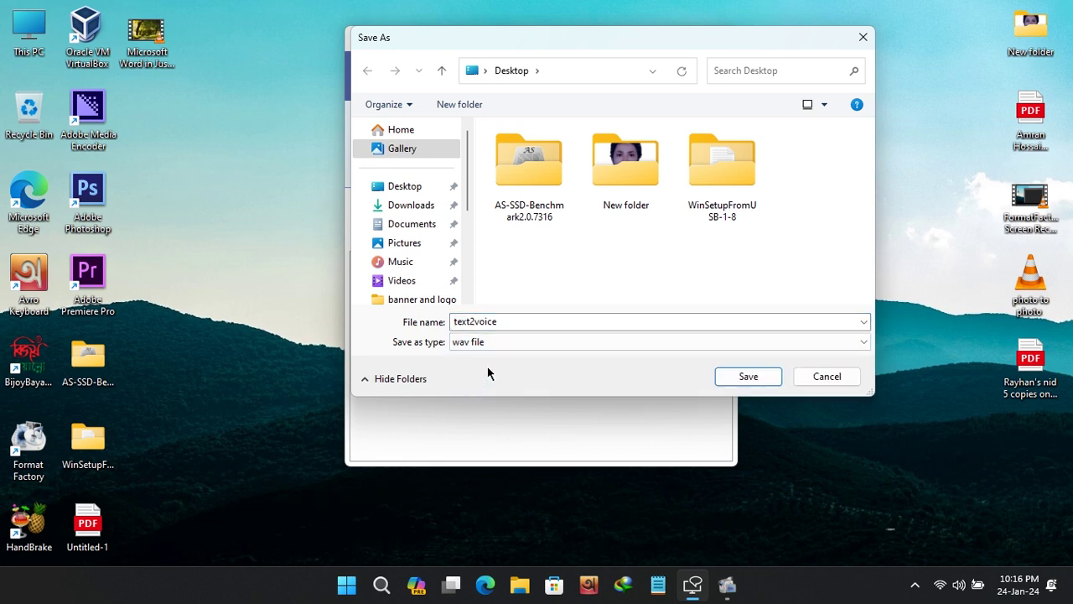
Step: Review the output formats, keep wav, and save the audio to the Desktop as text2voice
{"action": "left_click_drag", "start_coordinate": [595, 37], "coordinate": [709, 99]}
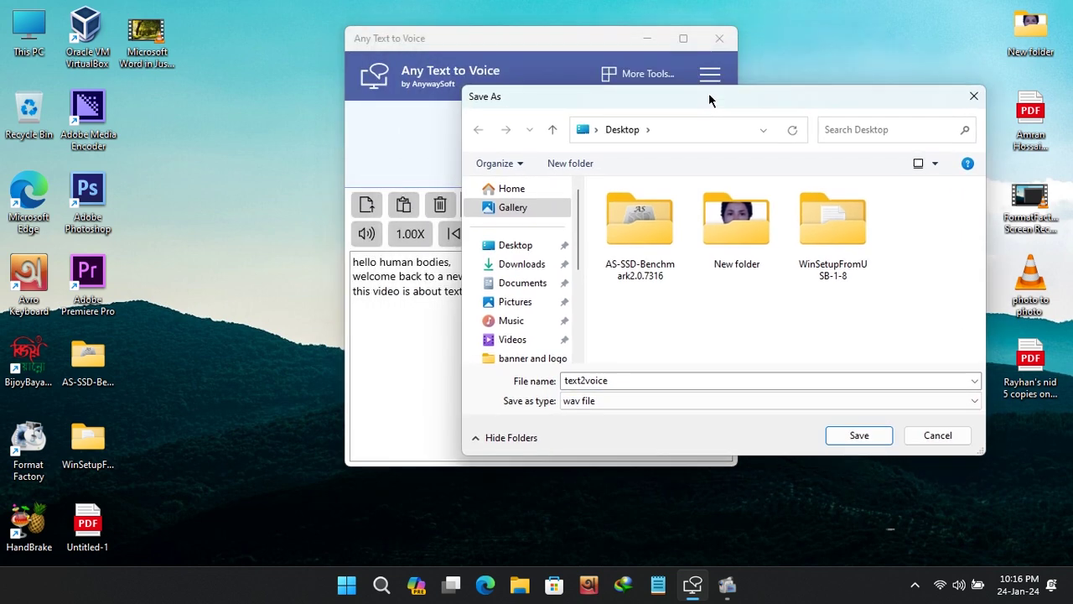
{"action": "left_click", "coordinate": [678, 404]}
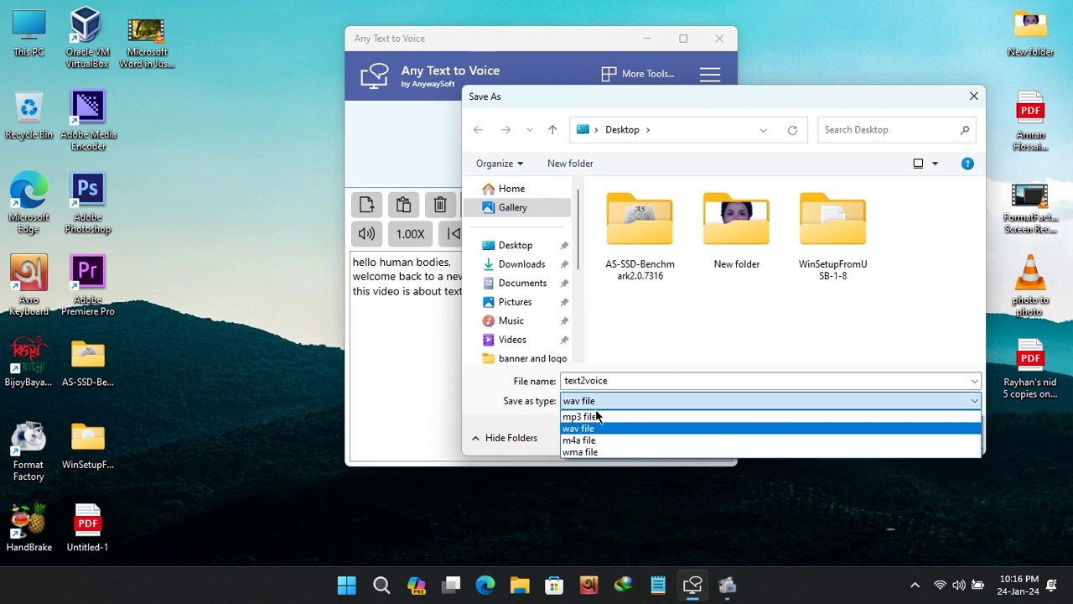
{"action": "left_click", "coordinate": [625, 400]}
{"action": "left_click", "coordinate": [624, 402]}
{"action": "left_click", "coordinate": [801, 426]}
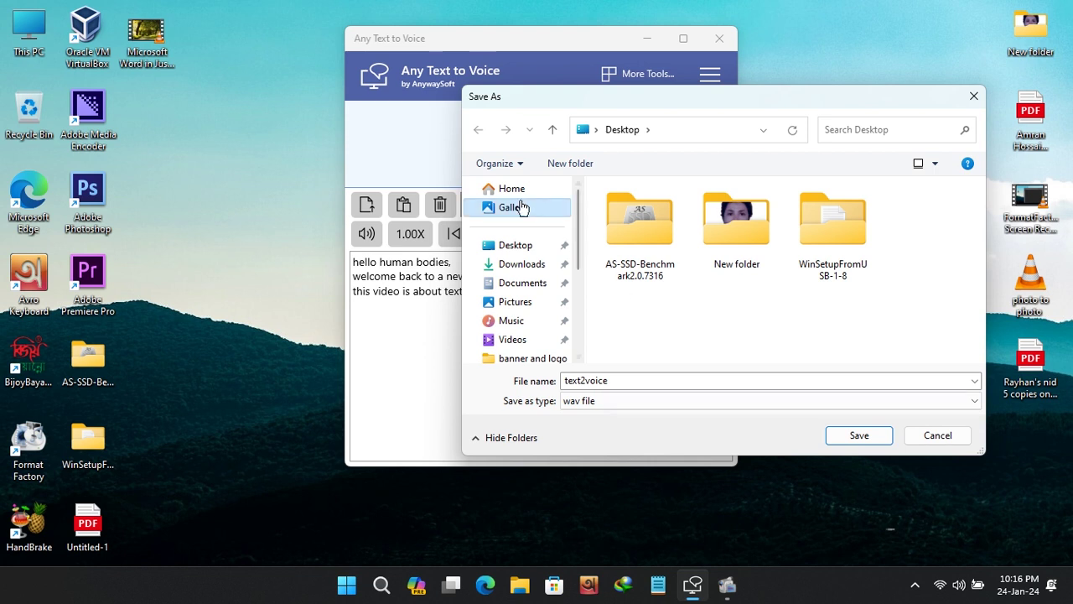
{"action": "left_click", "coordinate": [520, 245]}
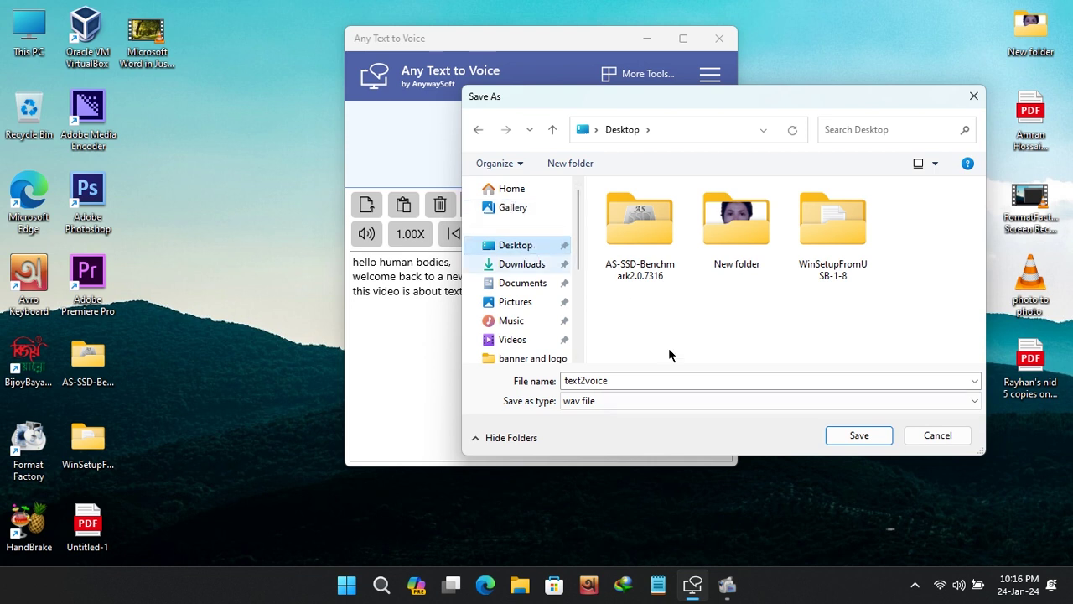
{"action": "left_click", "coordinate": [859, 436]}
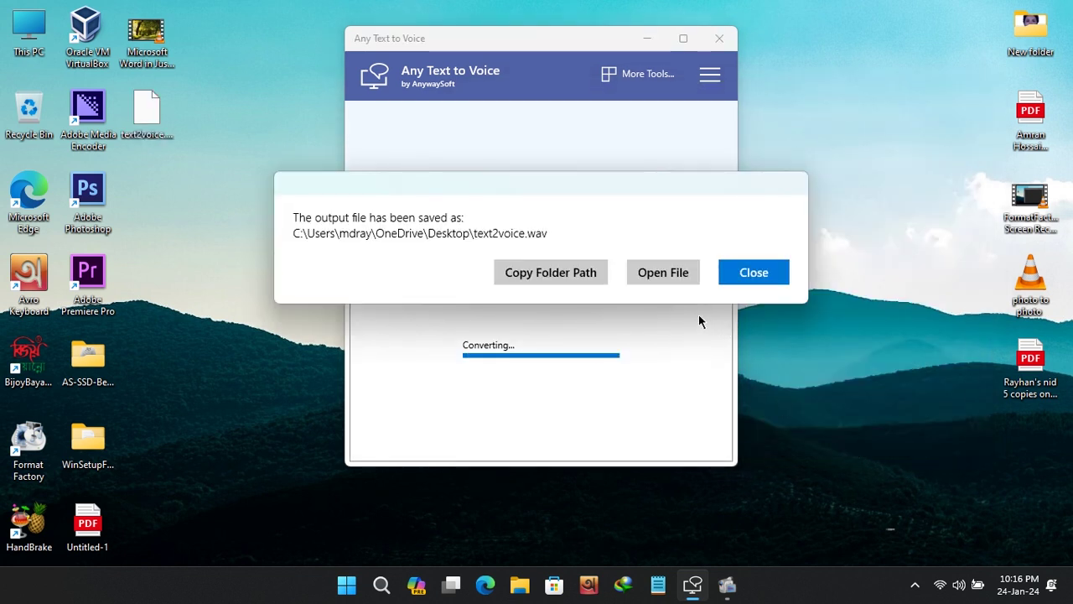
Step: Dismiss the save confirmation and play the text2voice audio file from the desktop at 75% volume, closing the player at the end
{"action": "left_click", "coordinate": [752, 272]}
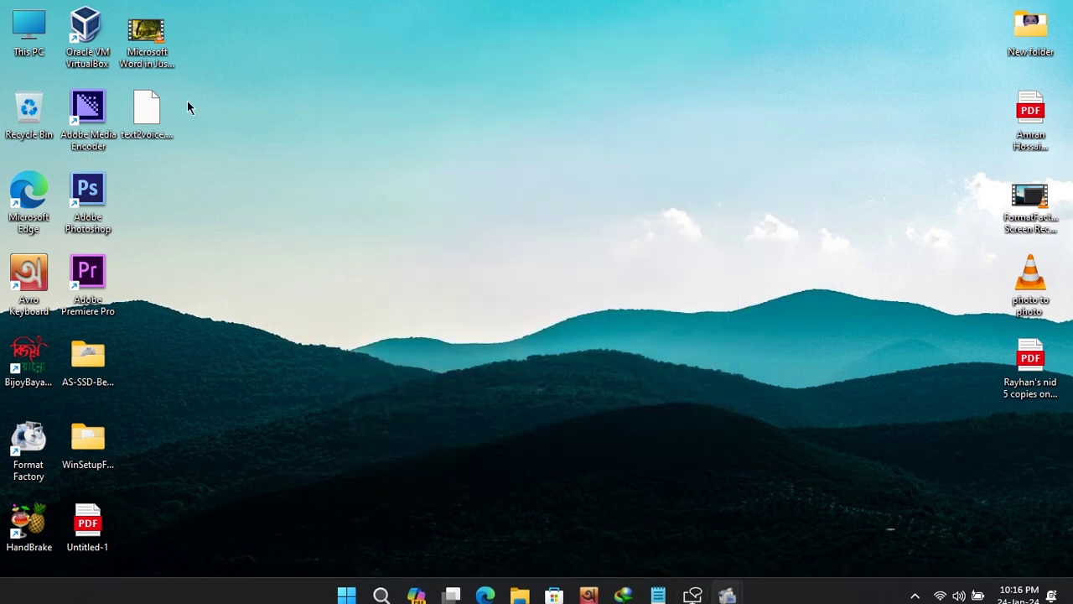
{"action": "double_click", "coordinate": [152, 115]}
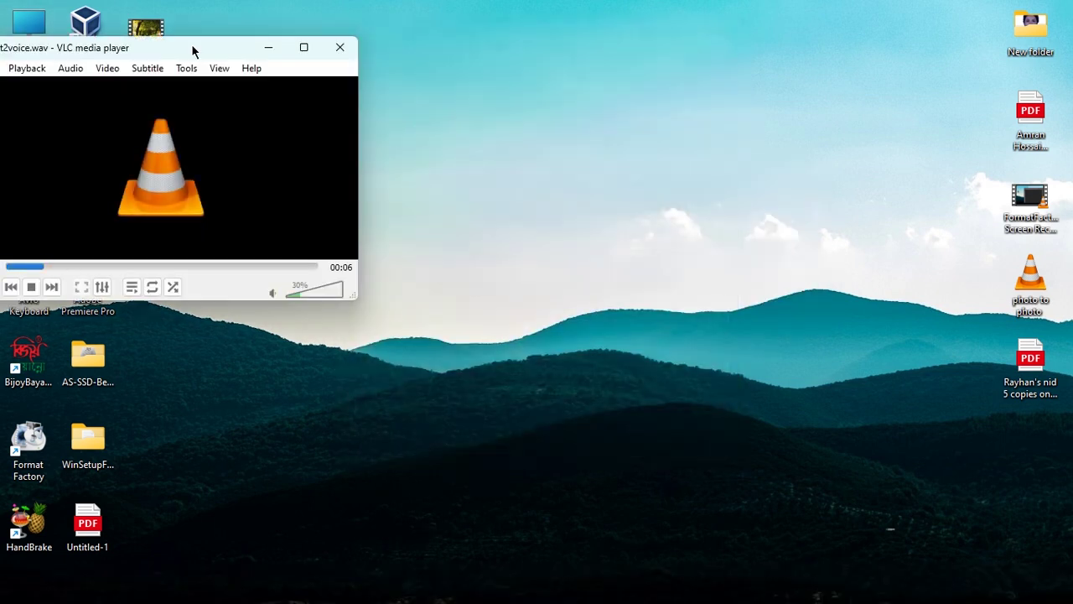
{"action": "scroll", "coordinate": [482, 177], "scroll_direction": "up", "scroll_amount": 9}
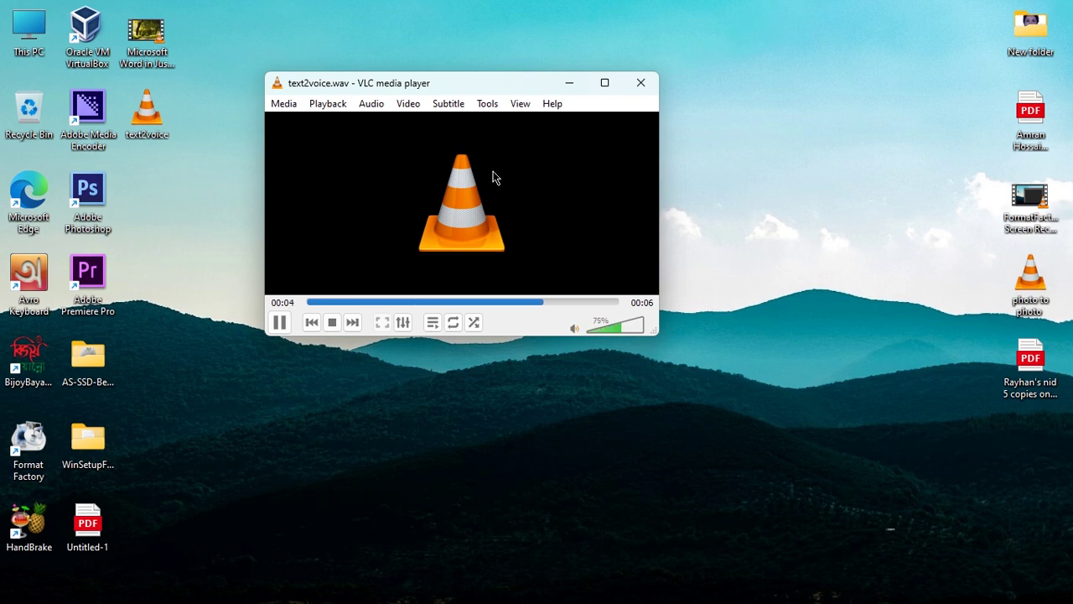
{"action": "key", "text": "alt+F4"}
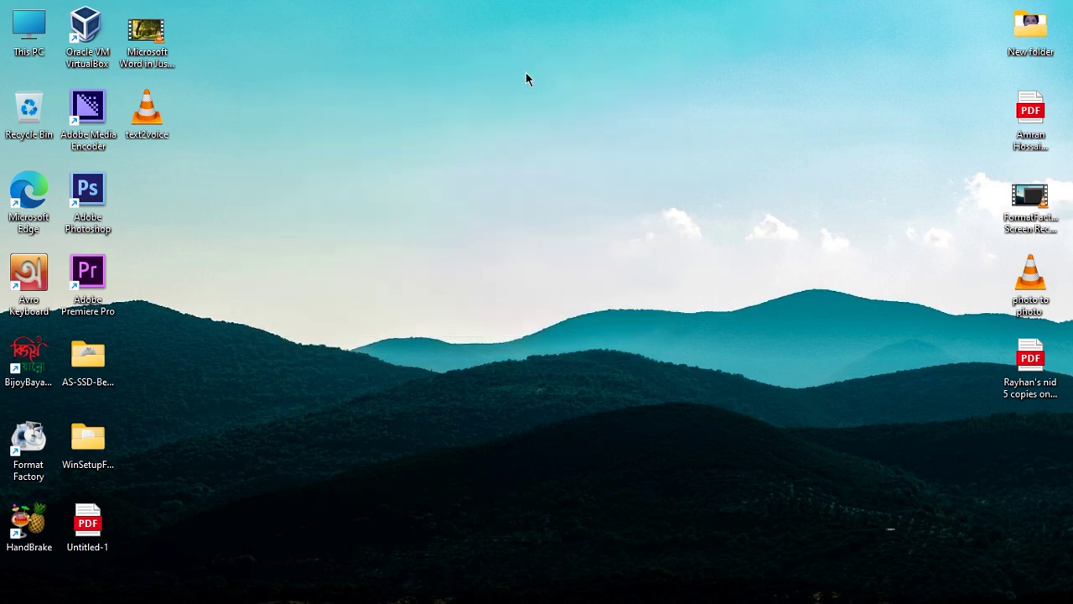
Step: Move the text2voice file away from the other desktop icons into the empty upper-middle area of the desktop
{"action": "left_click_drag", "start_coordinate": [130, 102], "coordinate": [435, 145]}
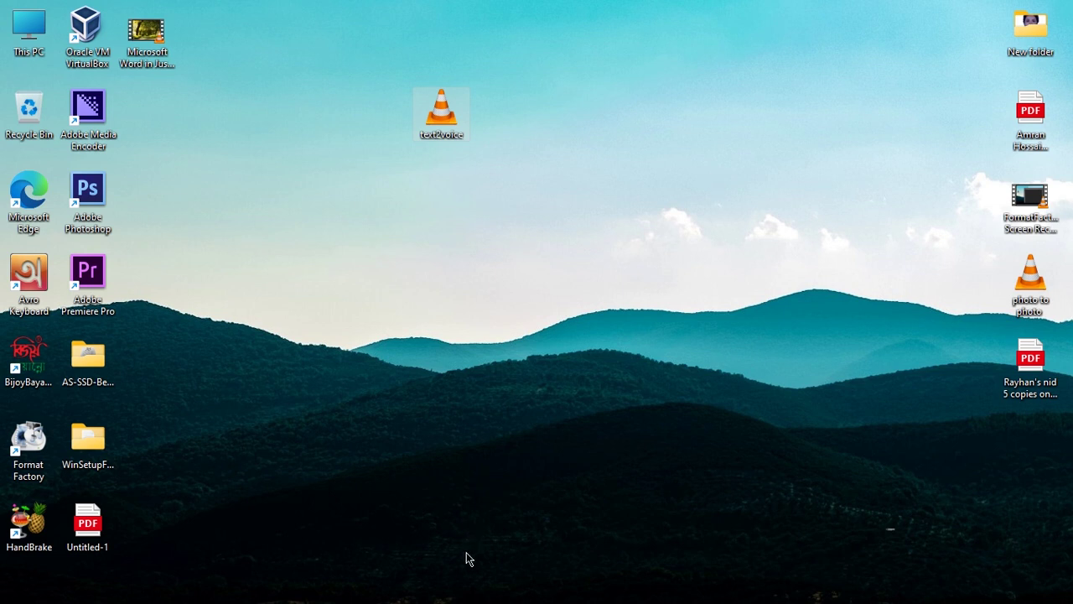
{"action": "mouse_move", "coordinate": [606, 570]}
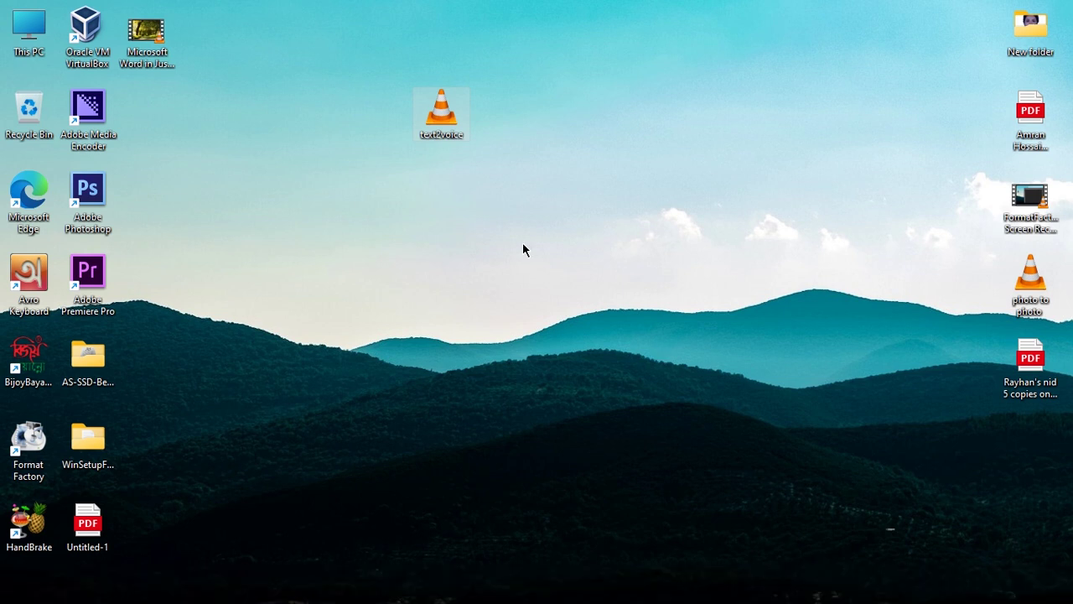